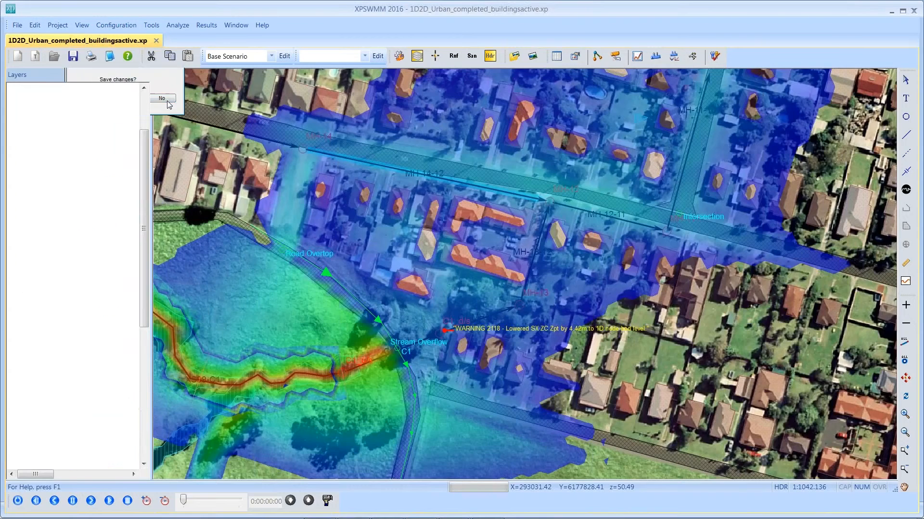
# Step: Open the model 1D2D_Urban_completed_buildingsactive_upgrade.xp from the M13-1D_2D Urban Flood folder
pyautogui.click(53, 57)
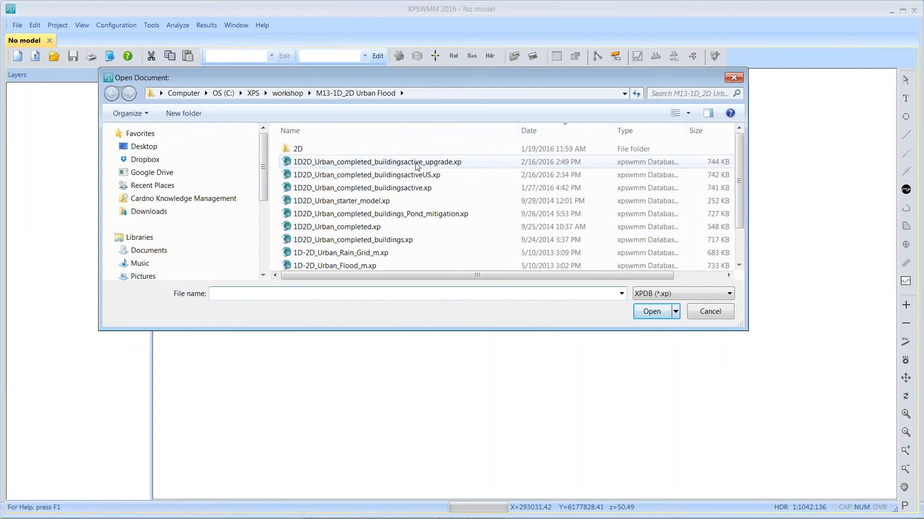
pyautogui.click(363, 161)
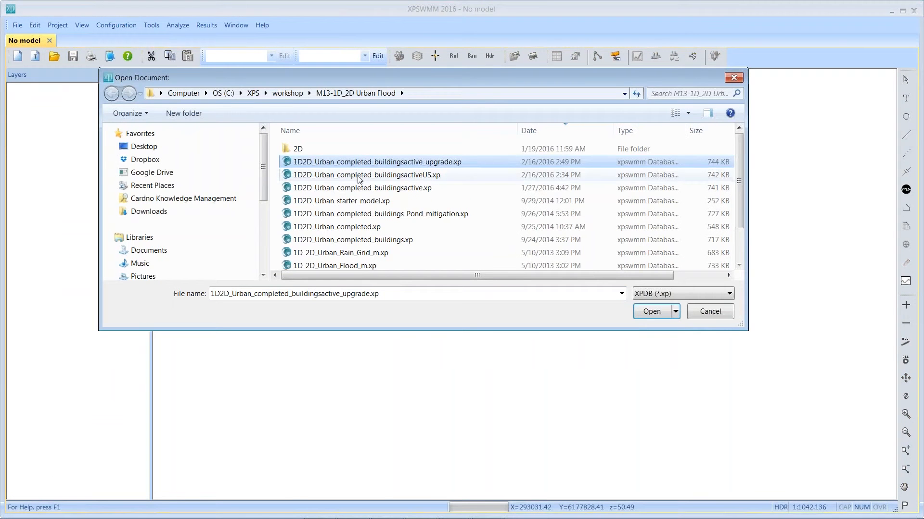
pyautogui.doubleClick(390, 164)
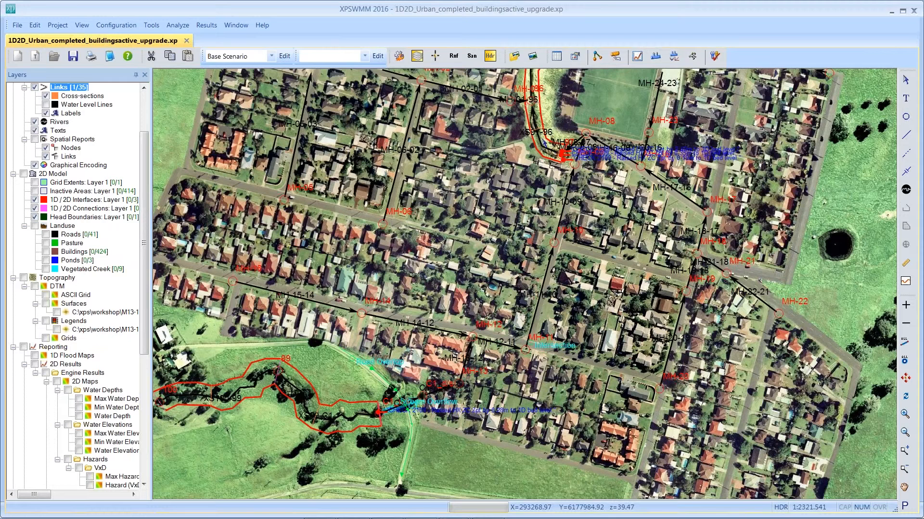
# Step: Check the number of barrels in the conduit factors of link MH-11-10, leaving its data unchanged
pyautogui.click(534, 321)
pyautogui.doubleClick(553, 278)
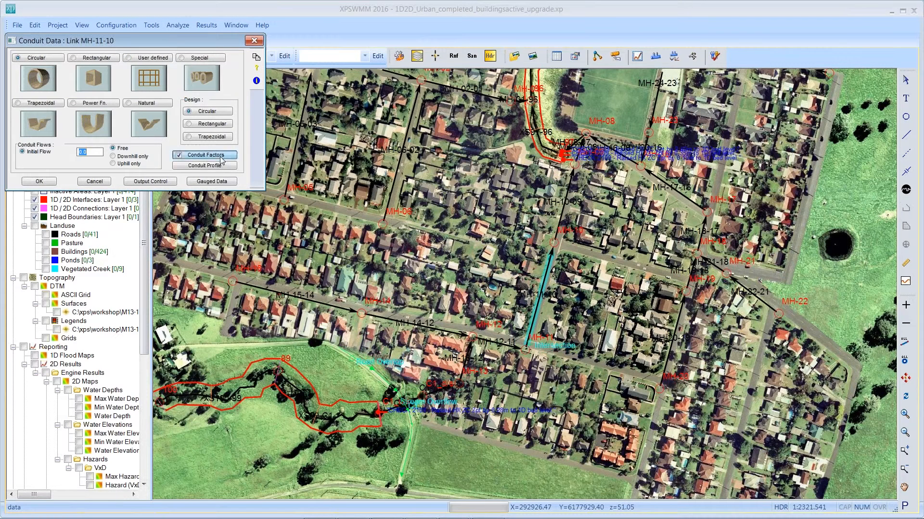
pyautogui.click(222, 155)
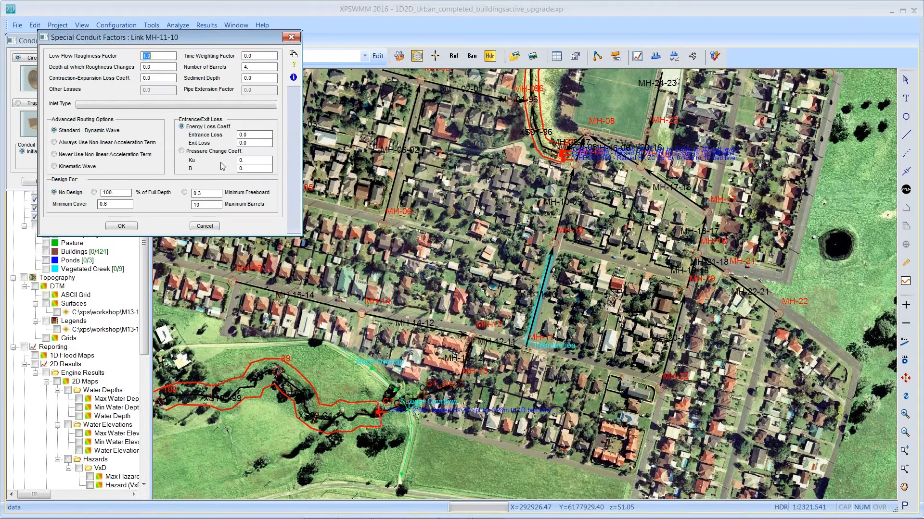
pyautogui.click(269, 68)
pyautogui.click(205, 227)
pyautogui.click(97, 181)
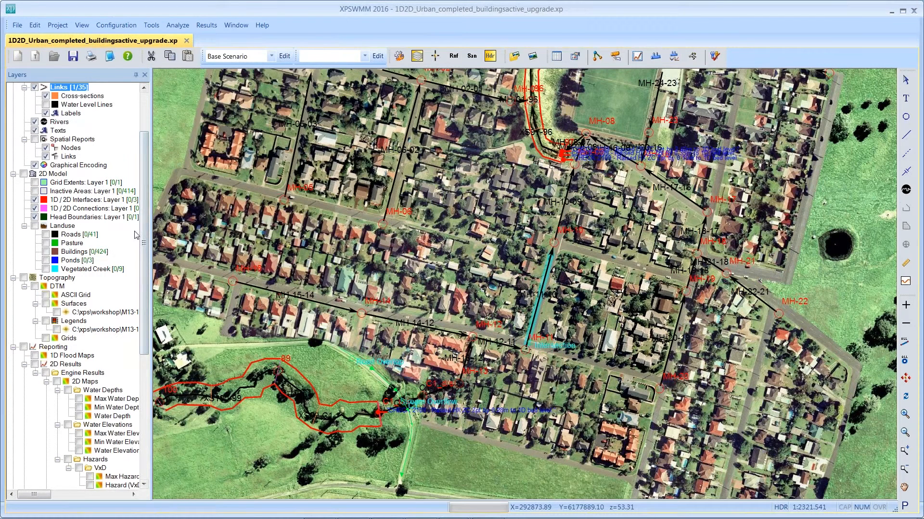
# Step: Show the Max Water Depth map from the engine results and review its fill display properties without changing them
pyautogui.moveTo(143, 229); pyautogui.dragTo(140, 316)
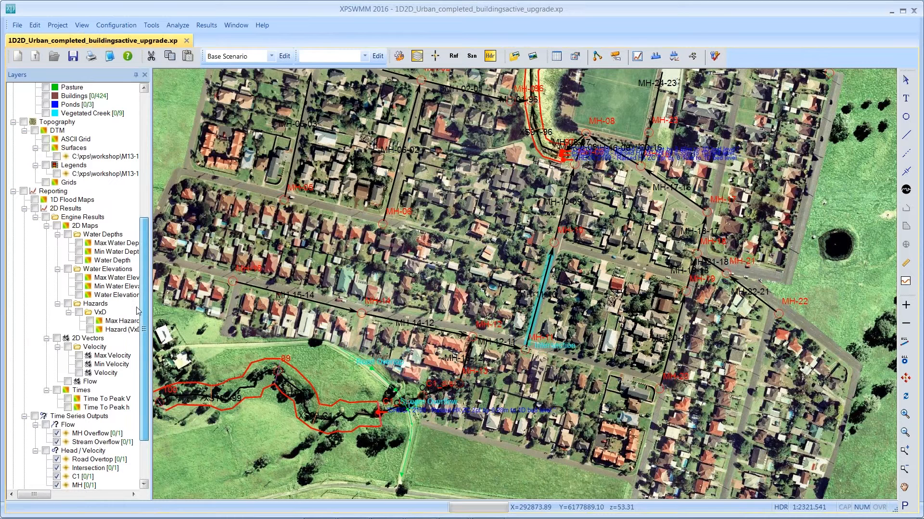
pyautogui.click(80, 246)
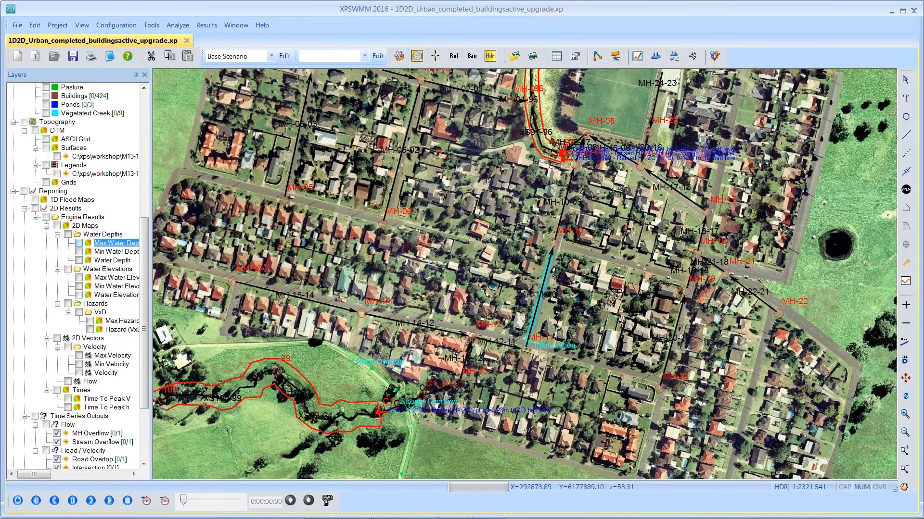
pyautogui.rightClick(109, 244)
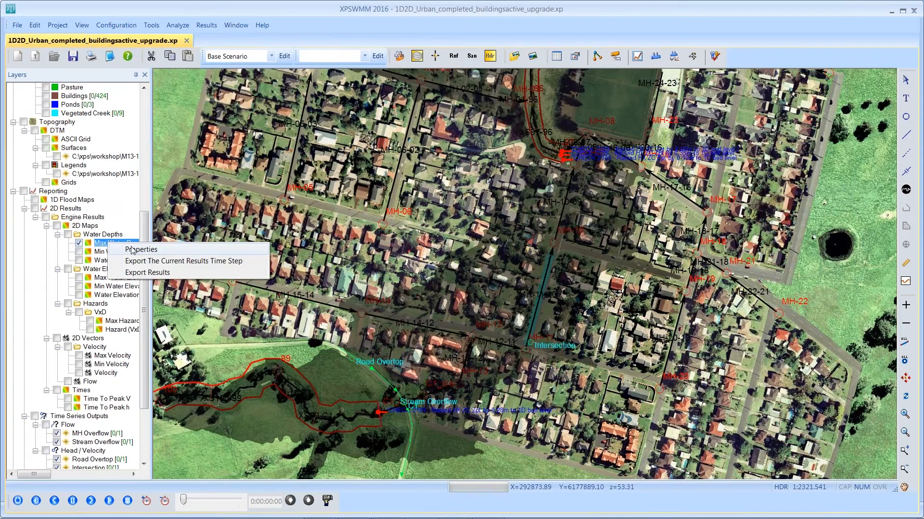
pyautogui.click(139, 252)
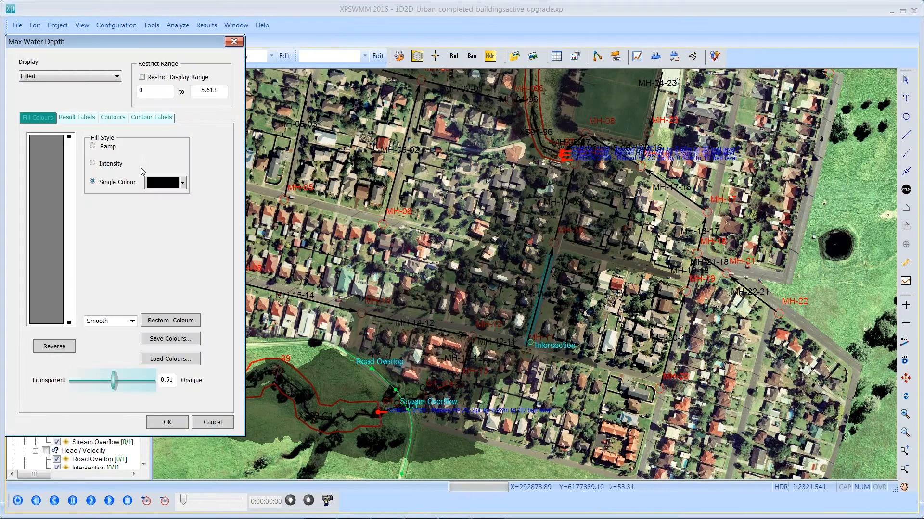
pyautogui.click(208, 423)
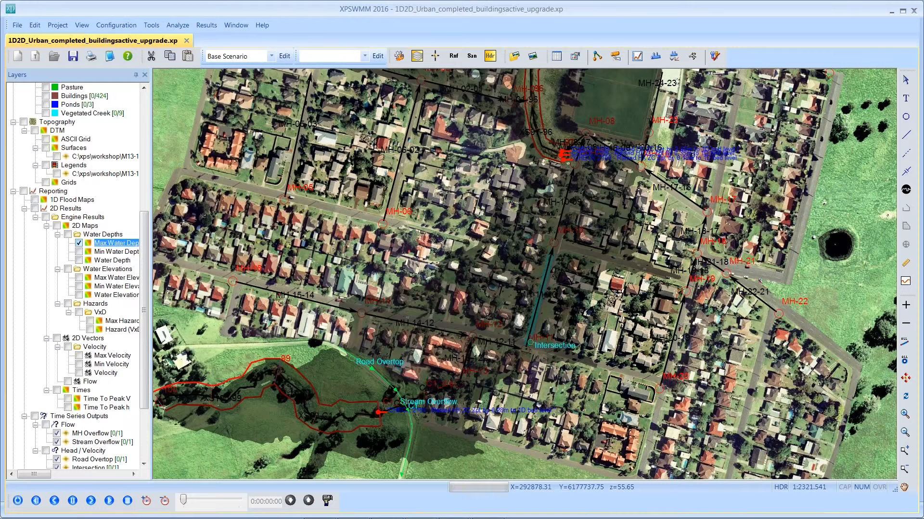
# Step: Show the Water Depth map from the engine results and play its flood animation
pyautogui.click(79, 261)
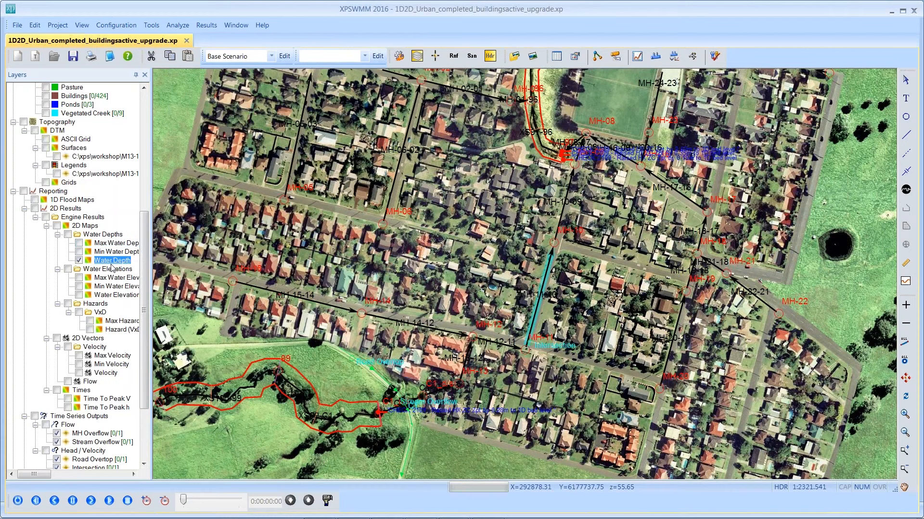
pyautogui.click(91, 501)
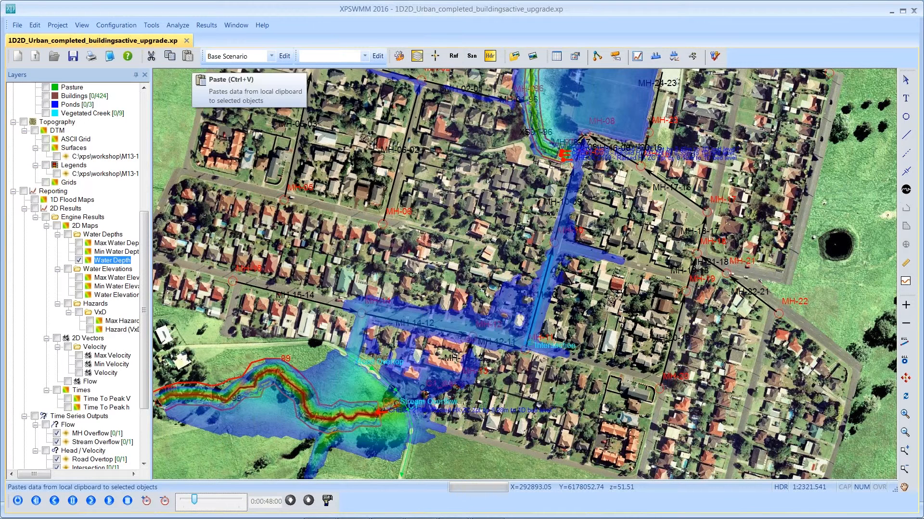
# Step: In the XP2D Utility Interface's 2D Results Diff, set Input File 1 to 1D2D_Urban_completed_buildingsactive.xmdf from the 2D Output folder
pyautogui.click(155, 27)
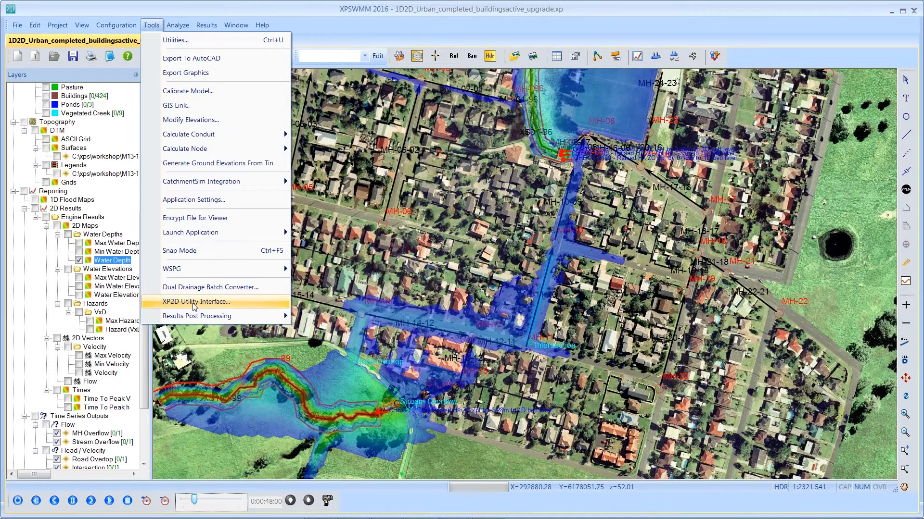
pyautogui.click(193, 303)
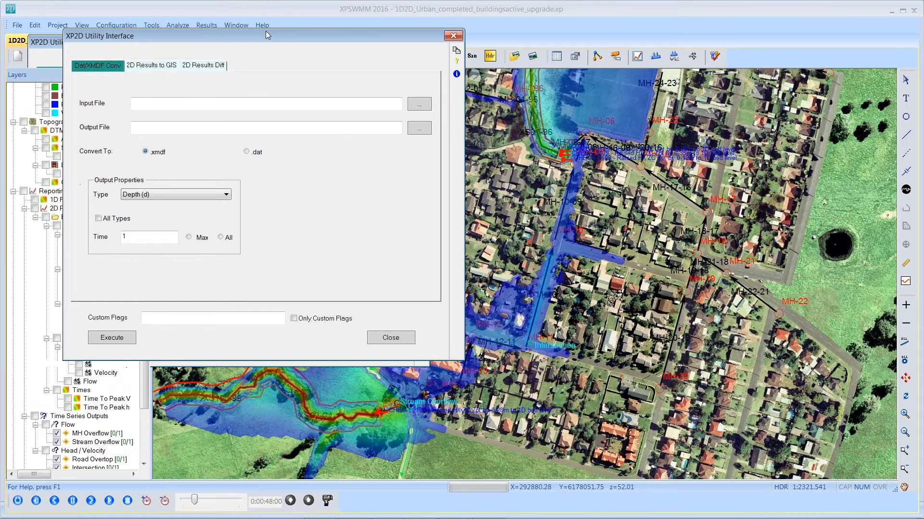
pyautogui.click(211, 68)
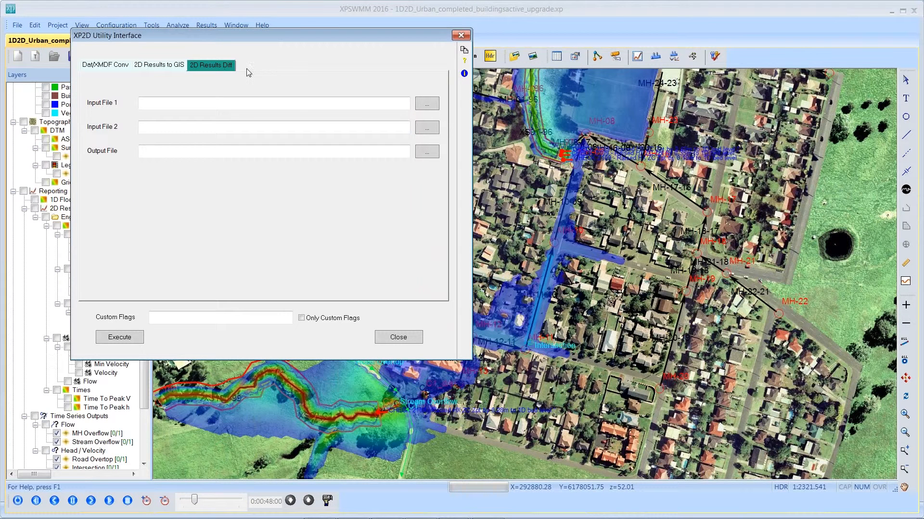
pyautogui.click(427, 104)
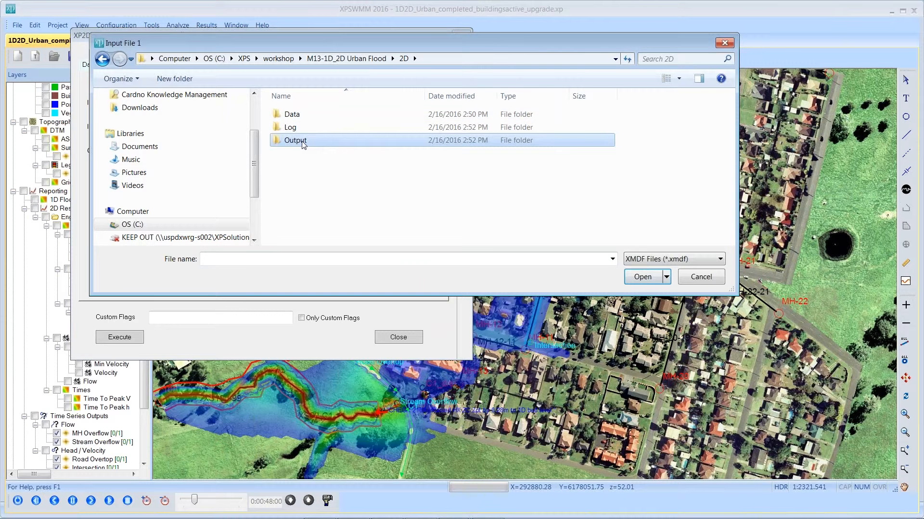
pyautogui.doubleClick(304, 143)
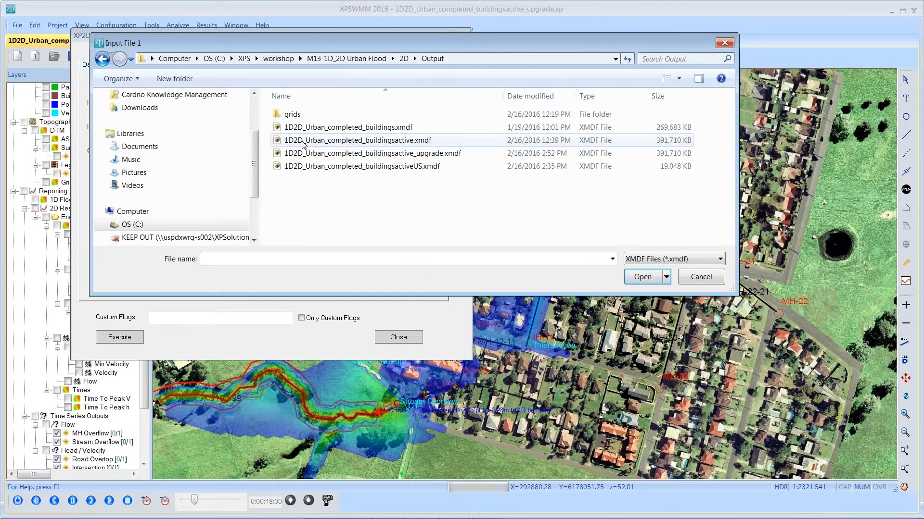
pyautogui.click(330, 144)
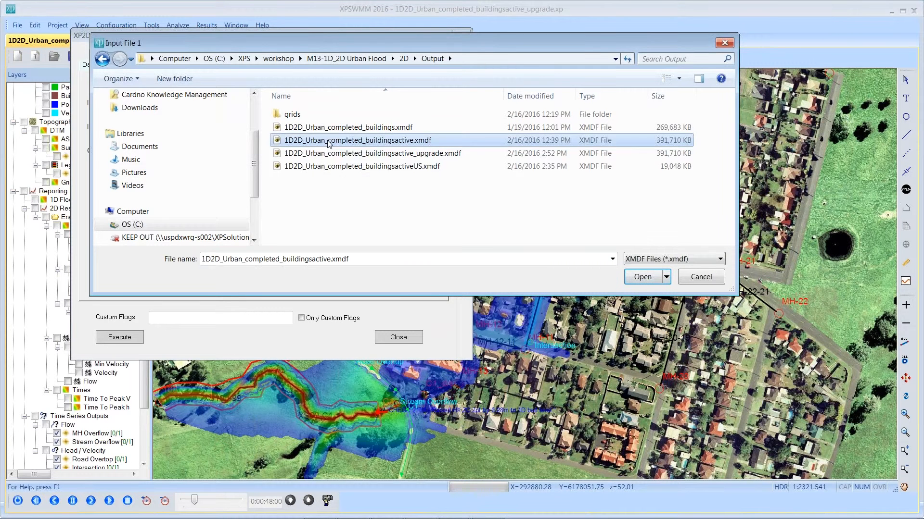
pyautogui.doubleClick(374, 144)
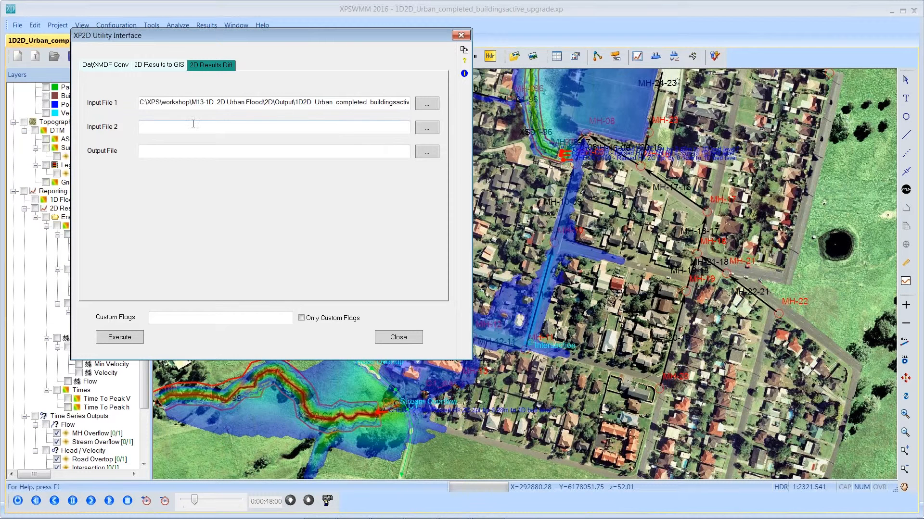
# Step: Set Input File 2 of the results difference to 1D2D_Urban_completed_buildingsactive_upgrade.xmdf from the 2D Output folder
pyautogui.click(427, 127)
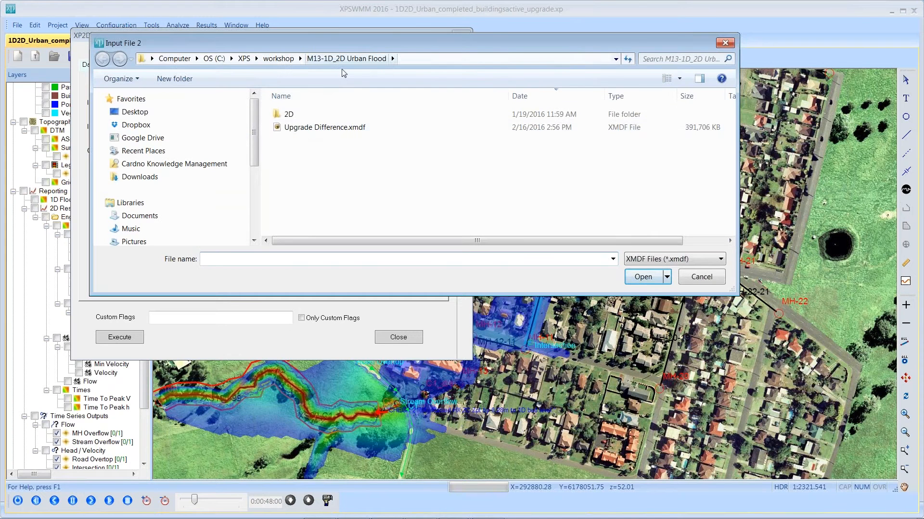
pyautogui.doubleClick(312, 115)
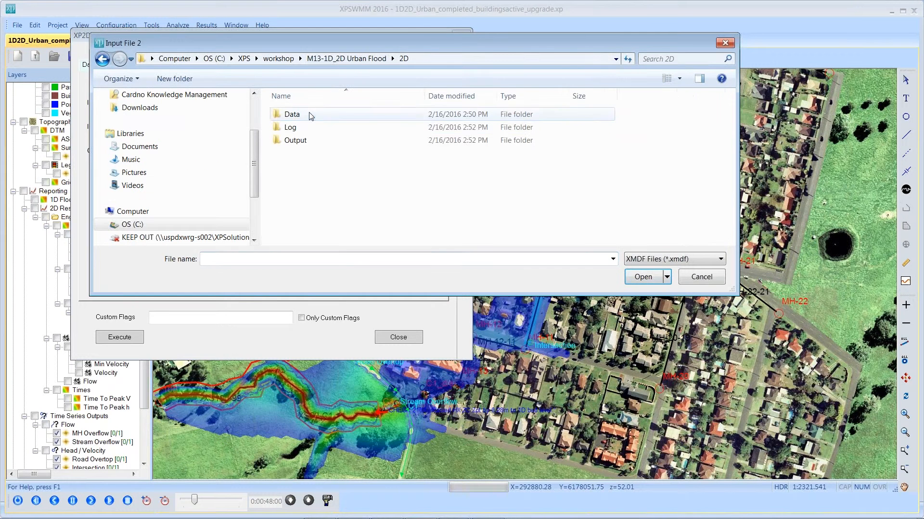
pyautogui.doubleClick(313, 141)
pyautogui.click(325, 153)
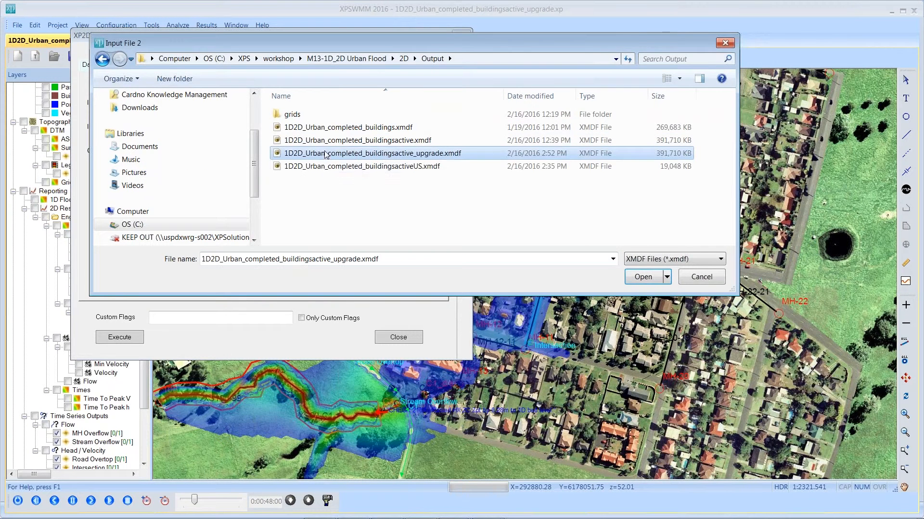
pyautogui.click(639, 276)
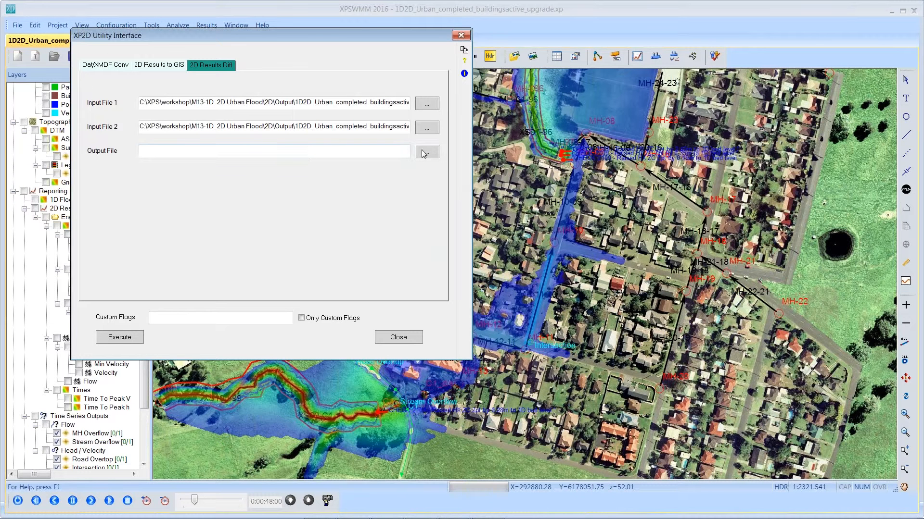
# Step: Try to use Upgrade Difference.xmdf as the output file, decline replacing the existing one, and close the utility without executing
pyautogui.click(432, 155)
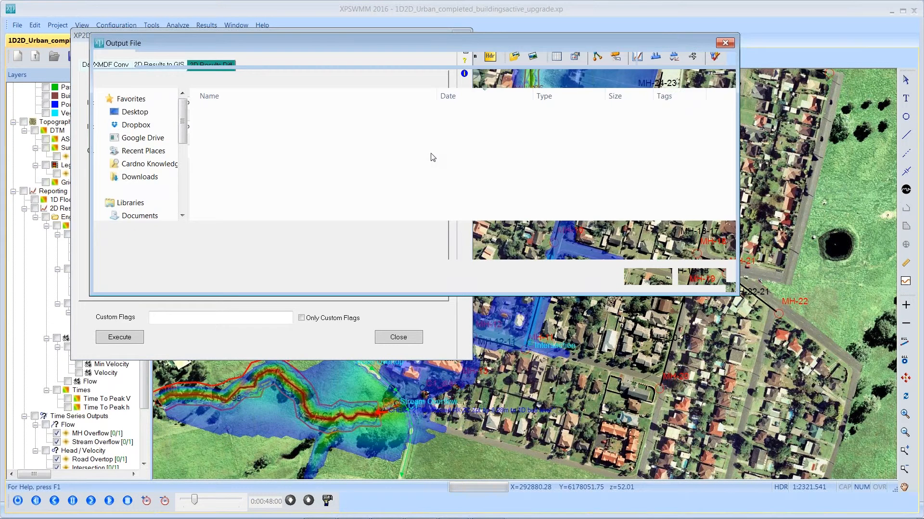
pyautogui.click(250, 129)
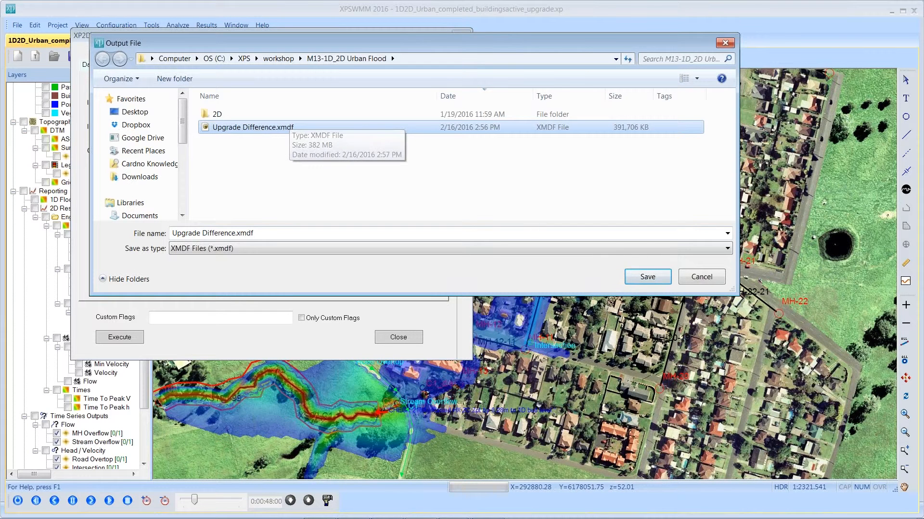
pyautogui.click(640, 279)
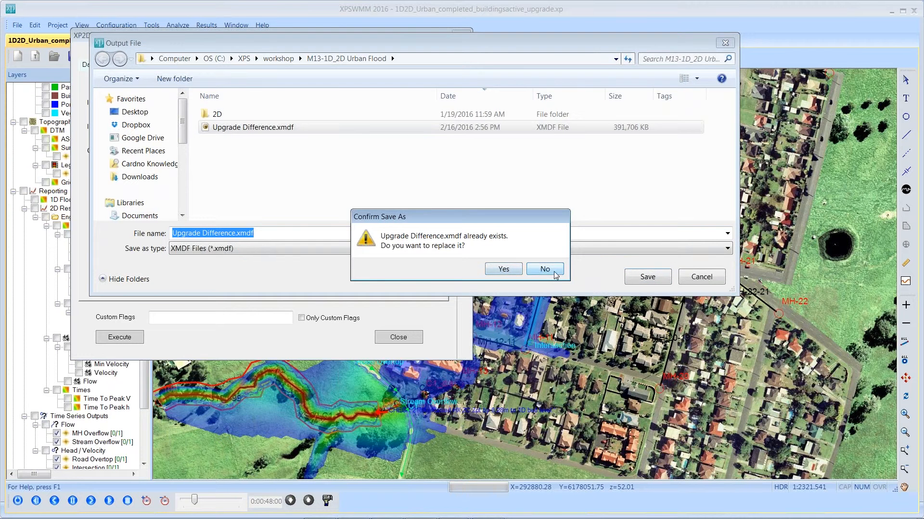
pyautogui.click(543, 271)
pyautogui.click(701, 278)
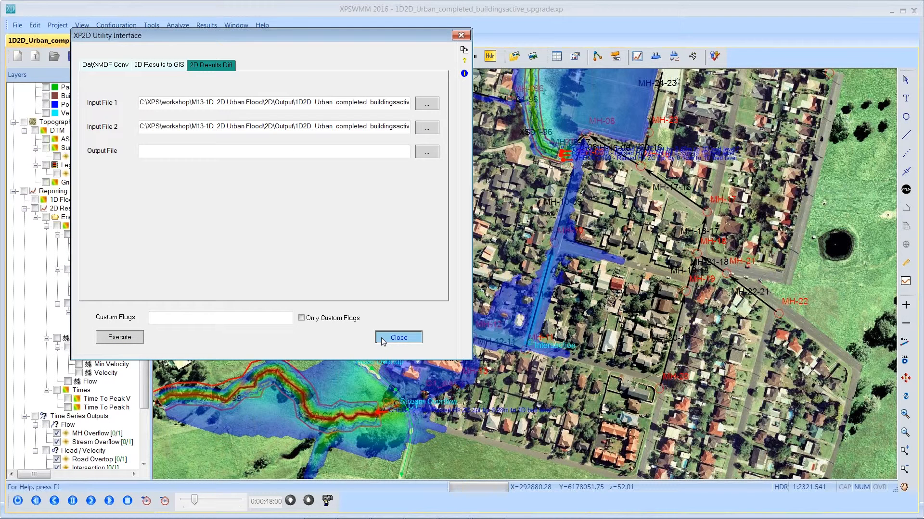
pyautogui.click(397, 338)
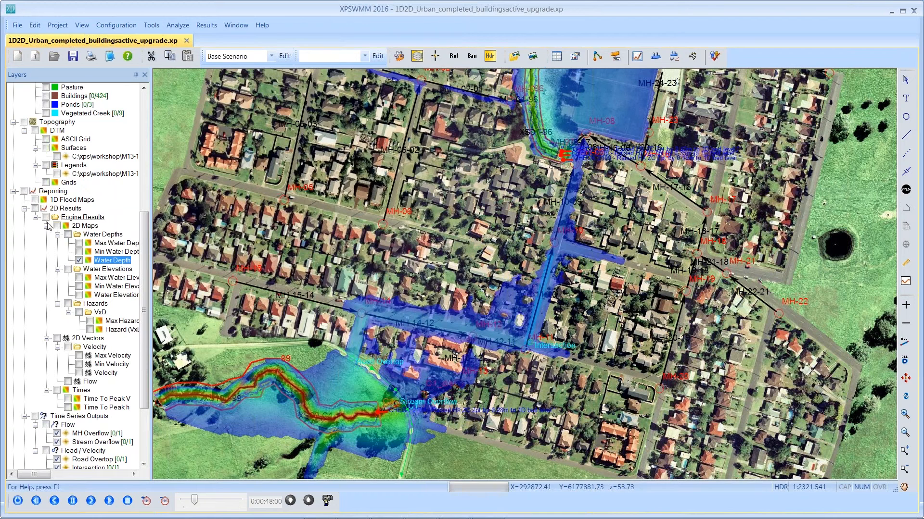
# Step: Add the XMDF result file Upgrade Difference.sup from the M13-1D_2D Urban Flood folder to the 2D results
pyautogui.rightClick(67, 218)
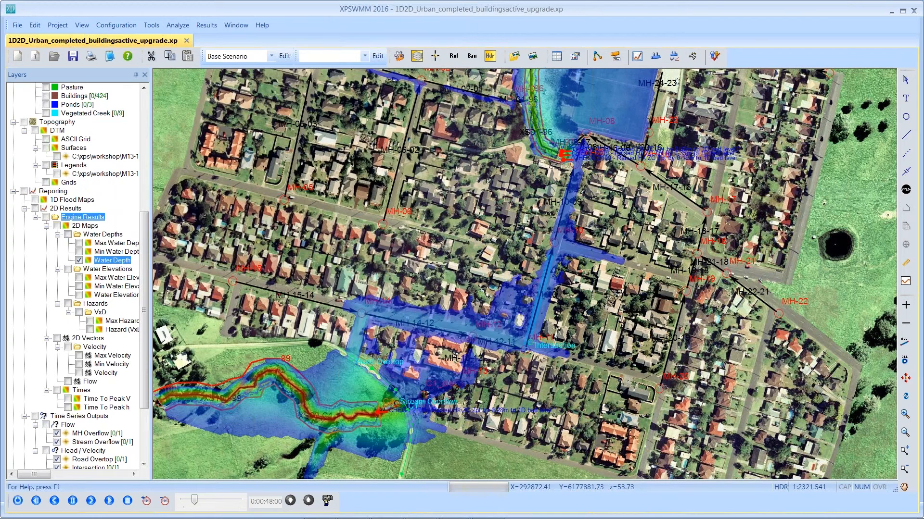
pyautogui.rightClick(63, 209)
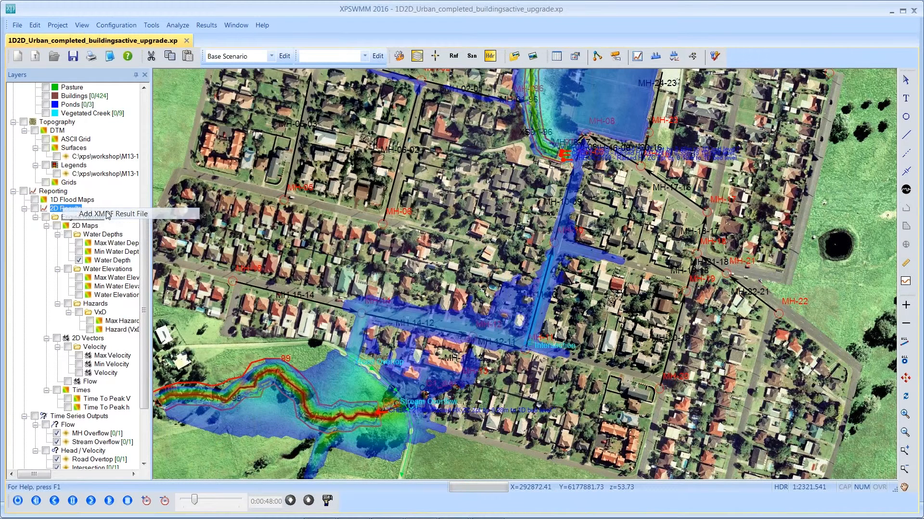
pyautogui.click(106, 214)
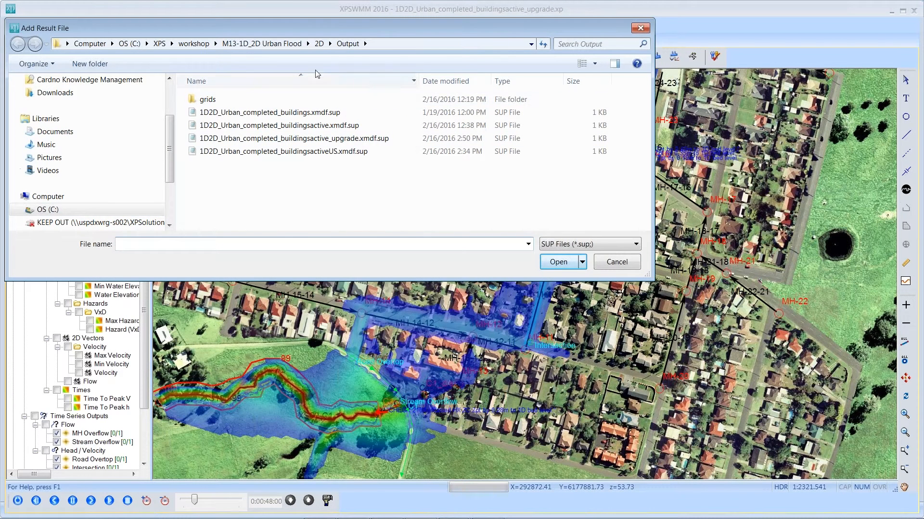
pyautogui.click(286, 46)
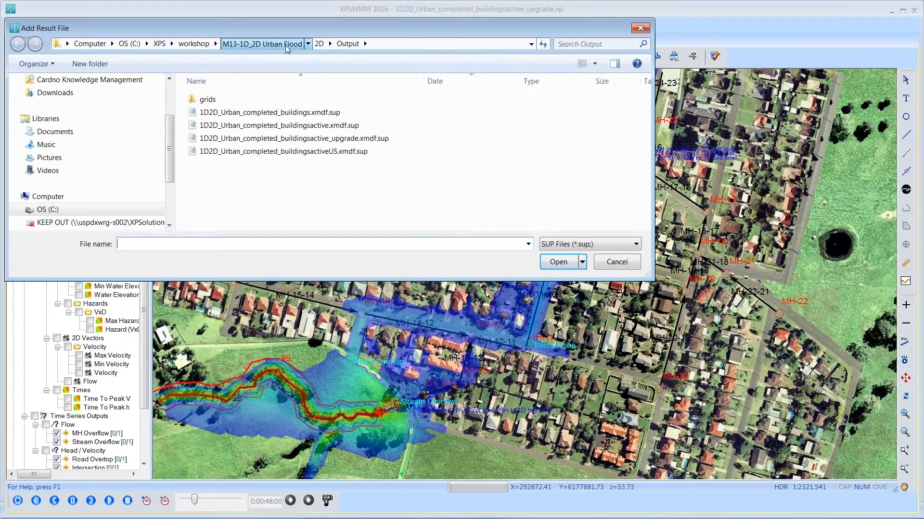
pyautogui.click(248, 114)
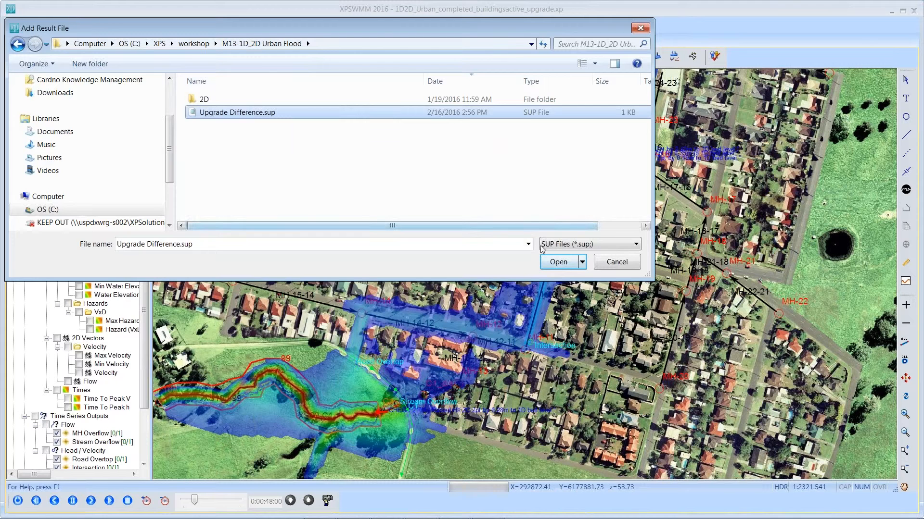
pyautogui.click(558, 263)
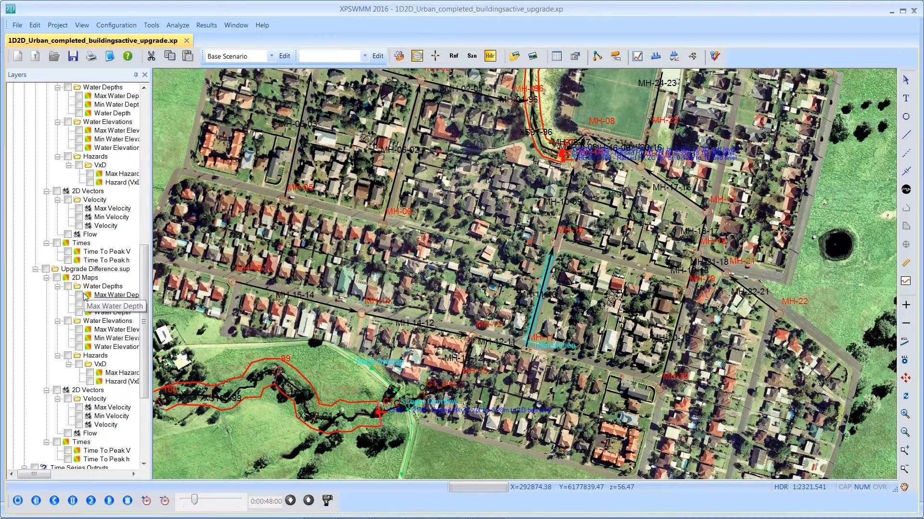
# Step: Display the Max Water Depth map of Upgrade Difference.sup over the model, and hide it again
pyautogui.click(81, 297)
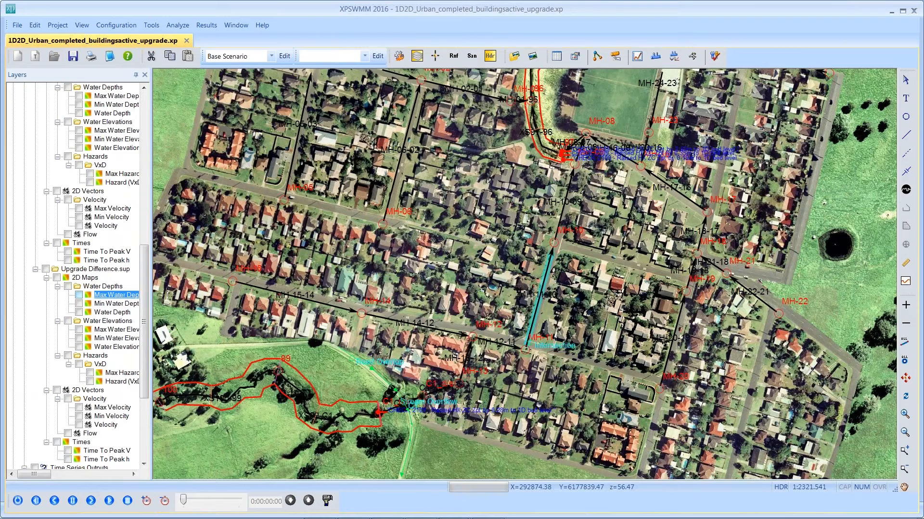
pyautogui.press('space')
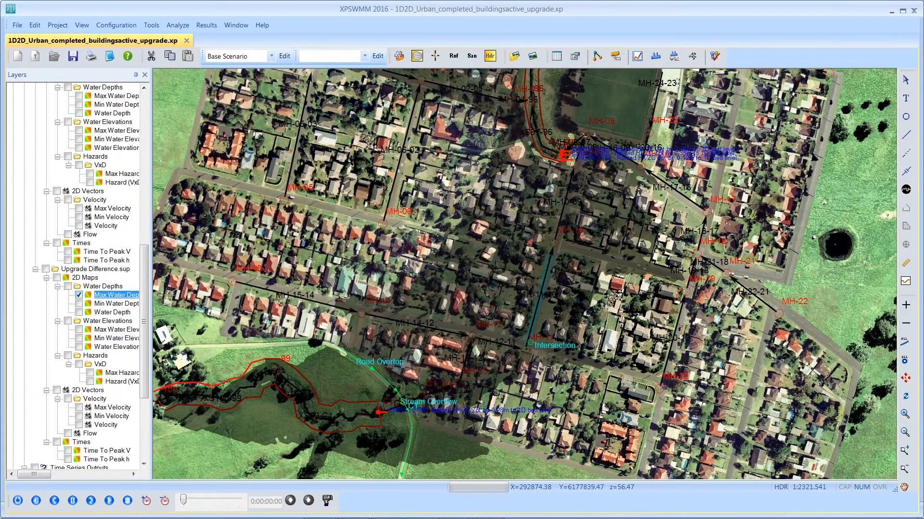
pyautogui.click(79, 294)
# Step: View the Water Depth map of Upgrade Difference.sup at 1:40:00 and 1:44:00, then rewind the results time and hide the map
pyautogui.click(79, 313)
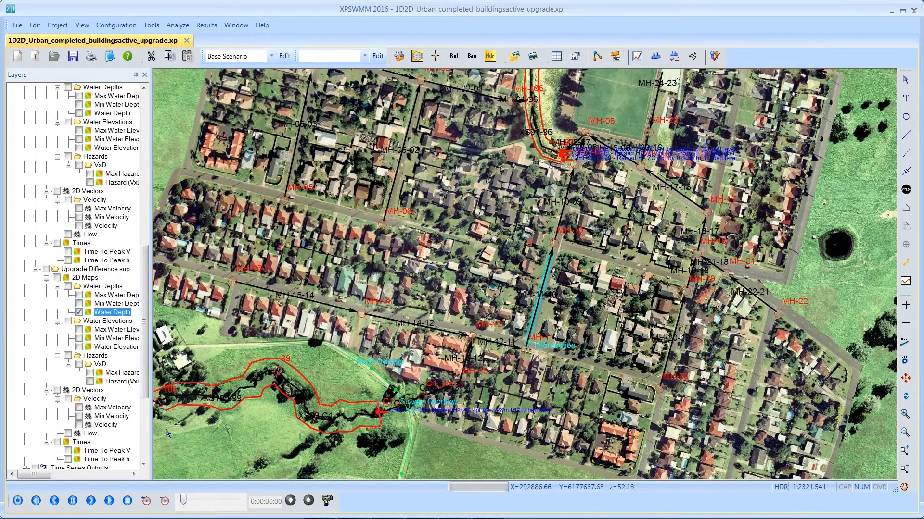
pyautogui.moveTo(183, 501); pyautogui.dragTo(205, 500)
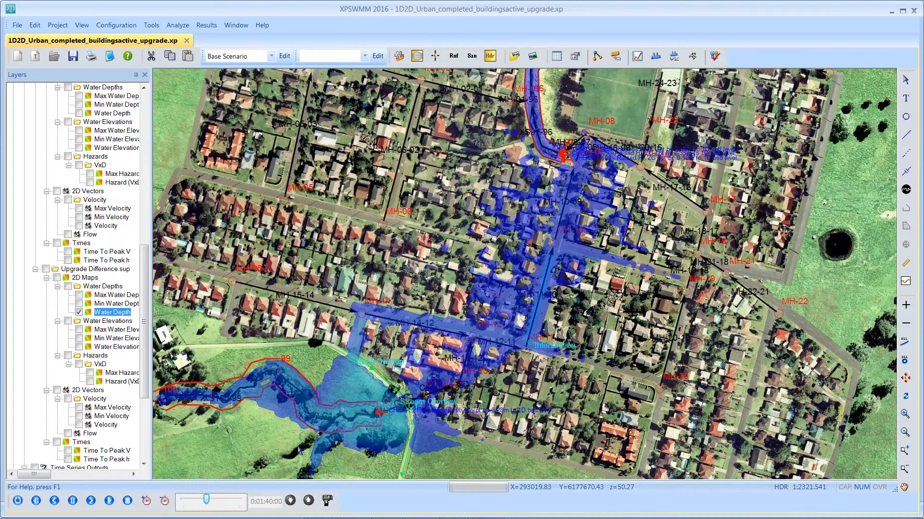
pyautogui.click(110, 503)
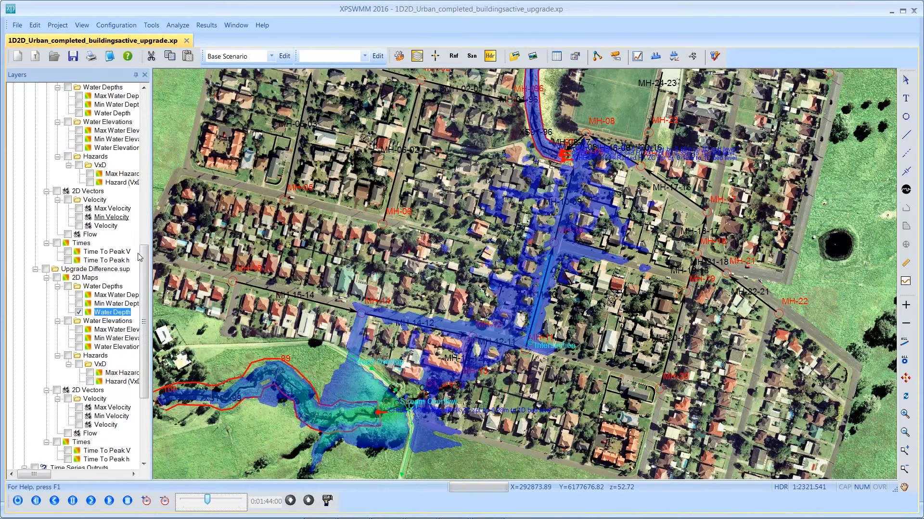
pyautogui.click(263, 502)
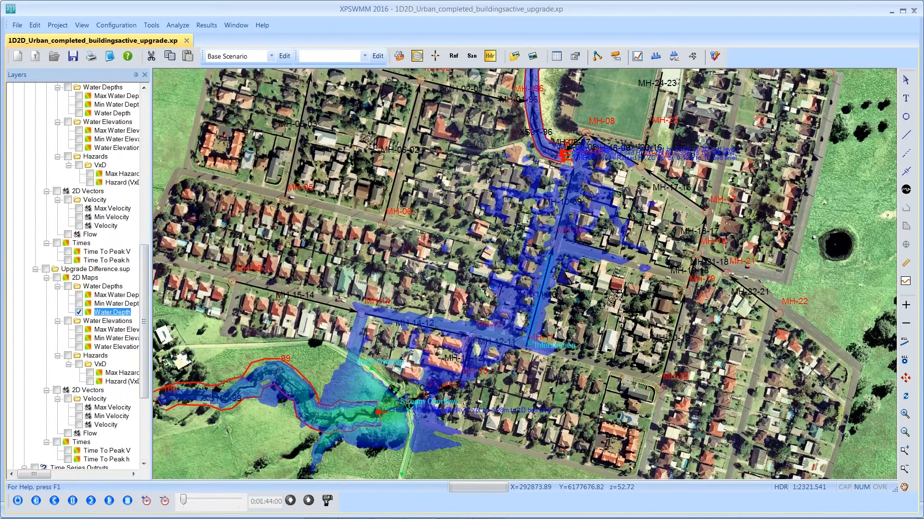
pyautogui.click(79, 312)
# Step: Check the fill colour properties of the Engine Results Max Water Depth map, and display Max Water Depth of Upgrade Difference.sup
pyautogui.moveTo(145, 307); pyautogui.dragTo(146, 273)
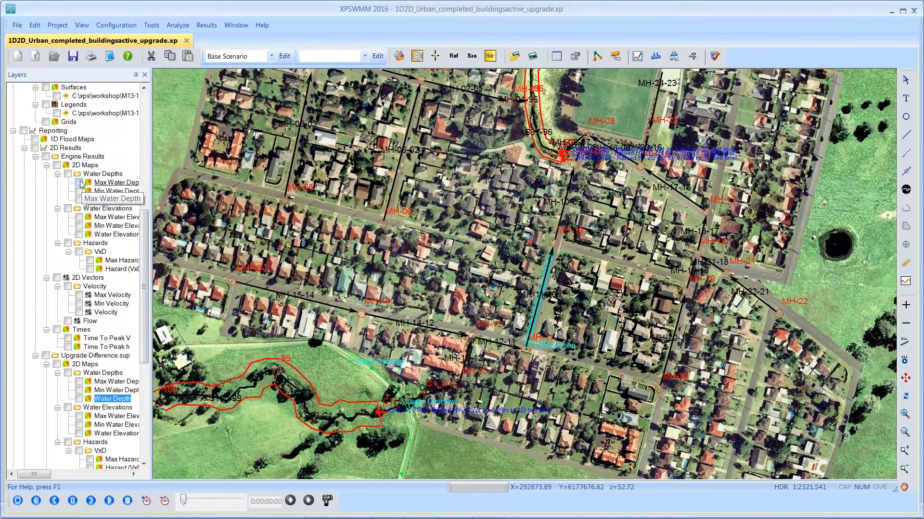
pyautogui.rightClick(96, 185)
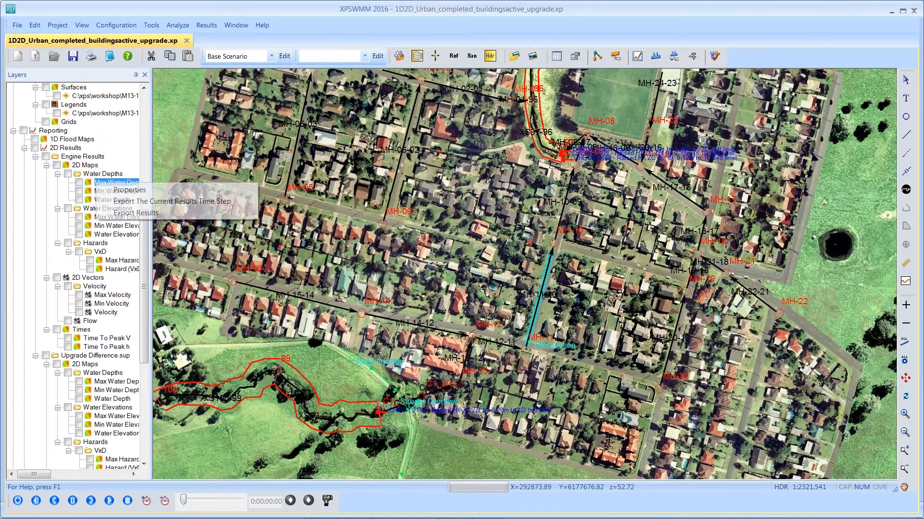
pyautogui.click(129, 190)
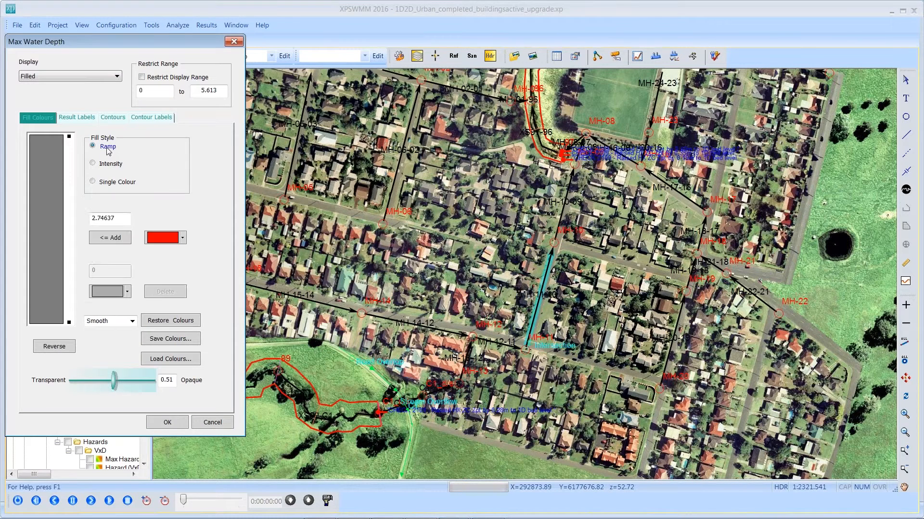
pyautogui.click(167, 422)
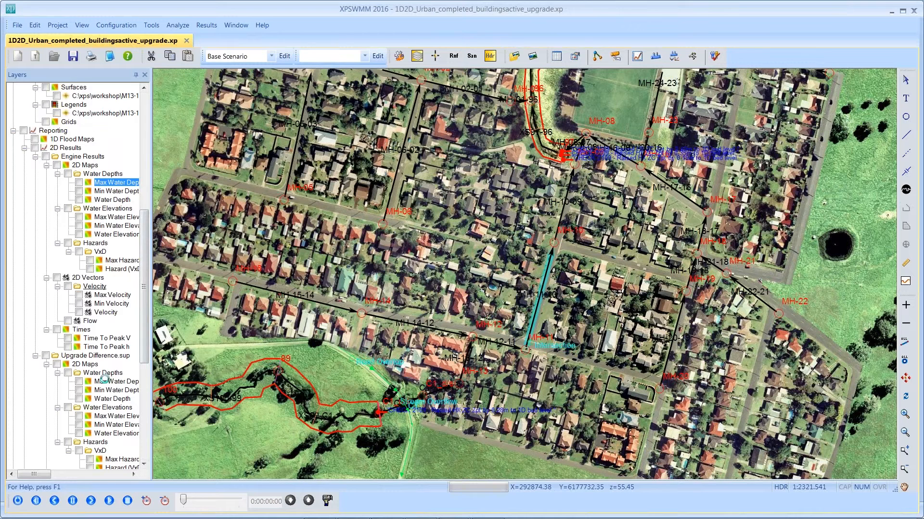
pyautogui.click(79, 381)
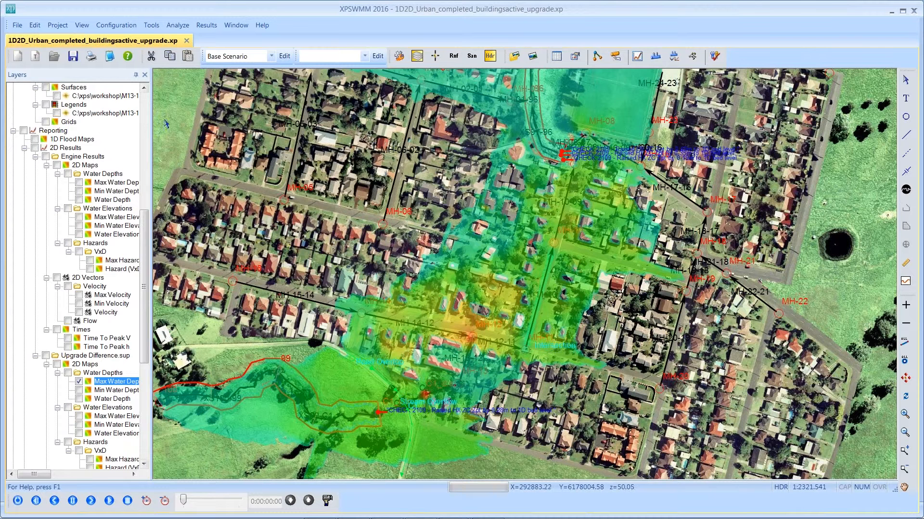
# Step: Open the 2D Results Diff page of the XP2D Utility Interface and move the dialog clear of the layer tree
pyautogui.click(149, 29)
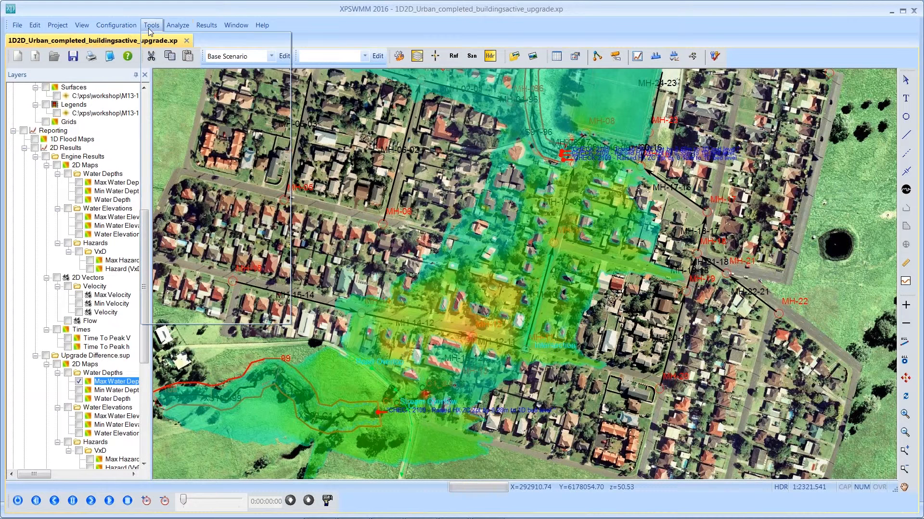
pyautogui.click(205, 303)
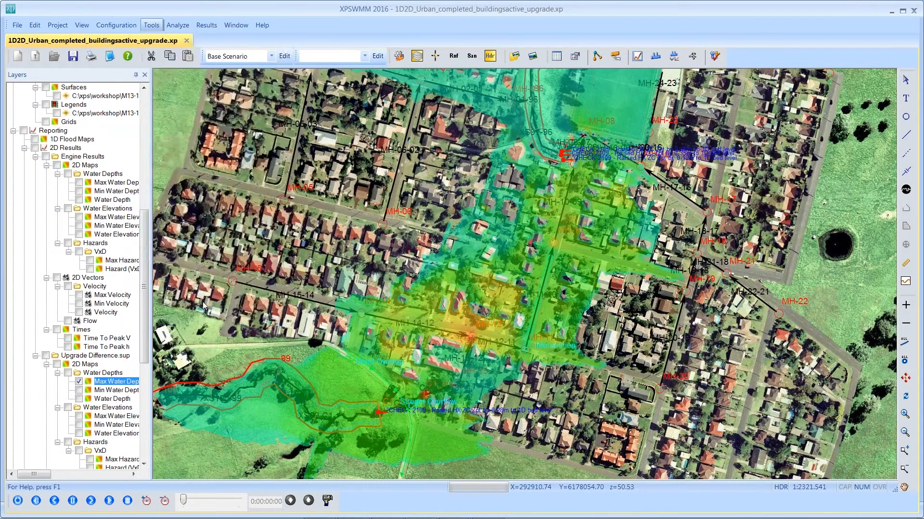
pyautogui.click(148, 71)
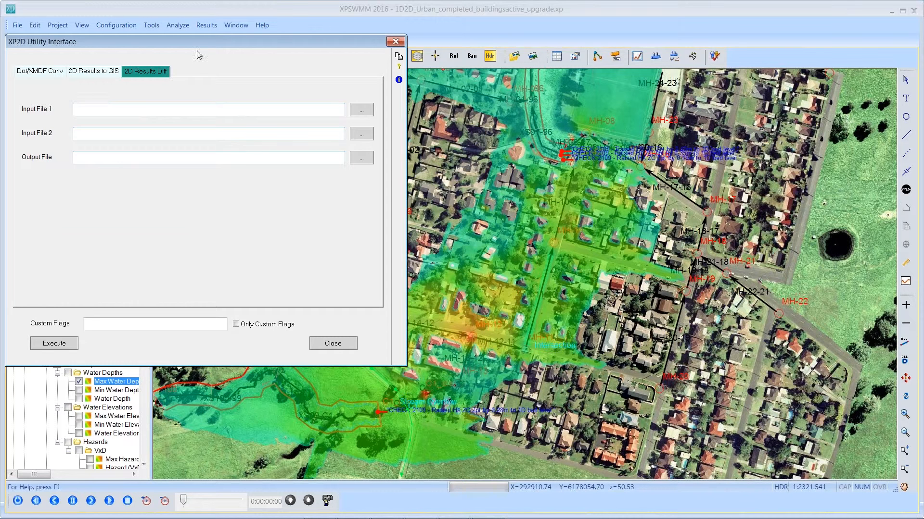
pyautogui.moveTo(148, 43); pyautogui.dragTo(342, 43)
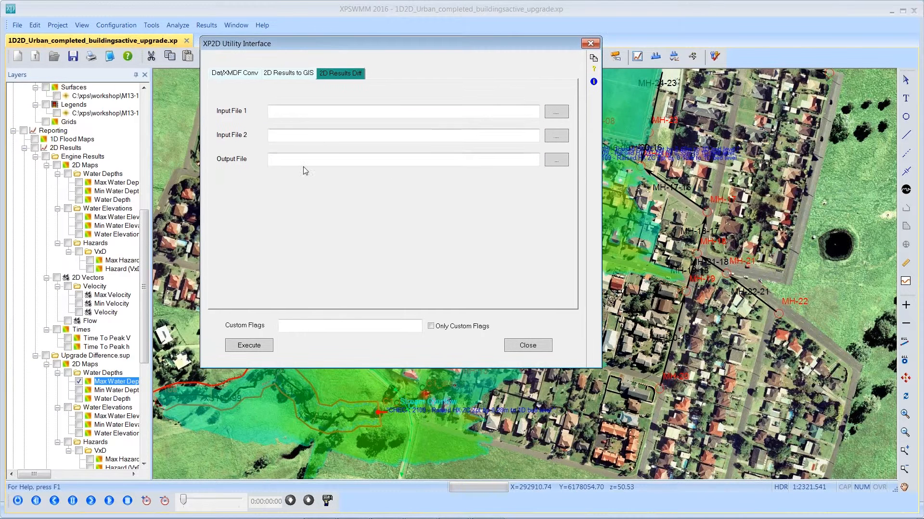